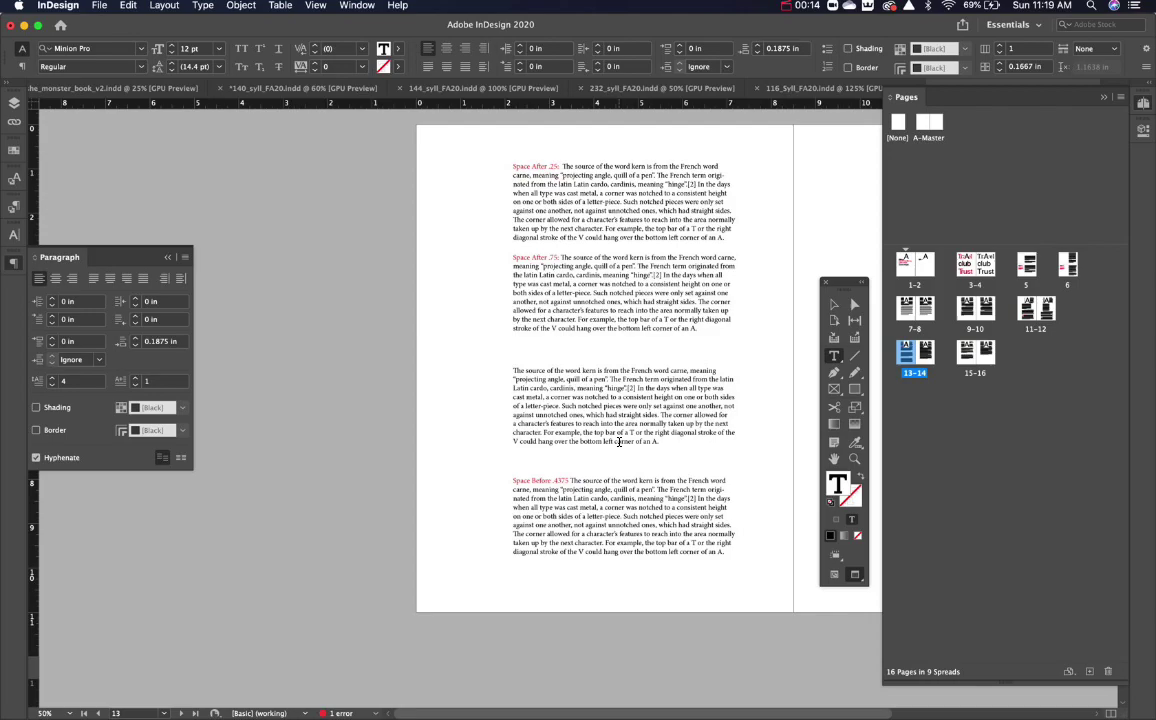
# Step: On page 14, delete the blank-line returns before 'Such notched pieces' and after 'corner of an A.'
pyautogui.press('super+v')
pyautogui.press('super+v')
pyautogui.press('super+v')
pyautogui.press('super+v')
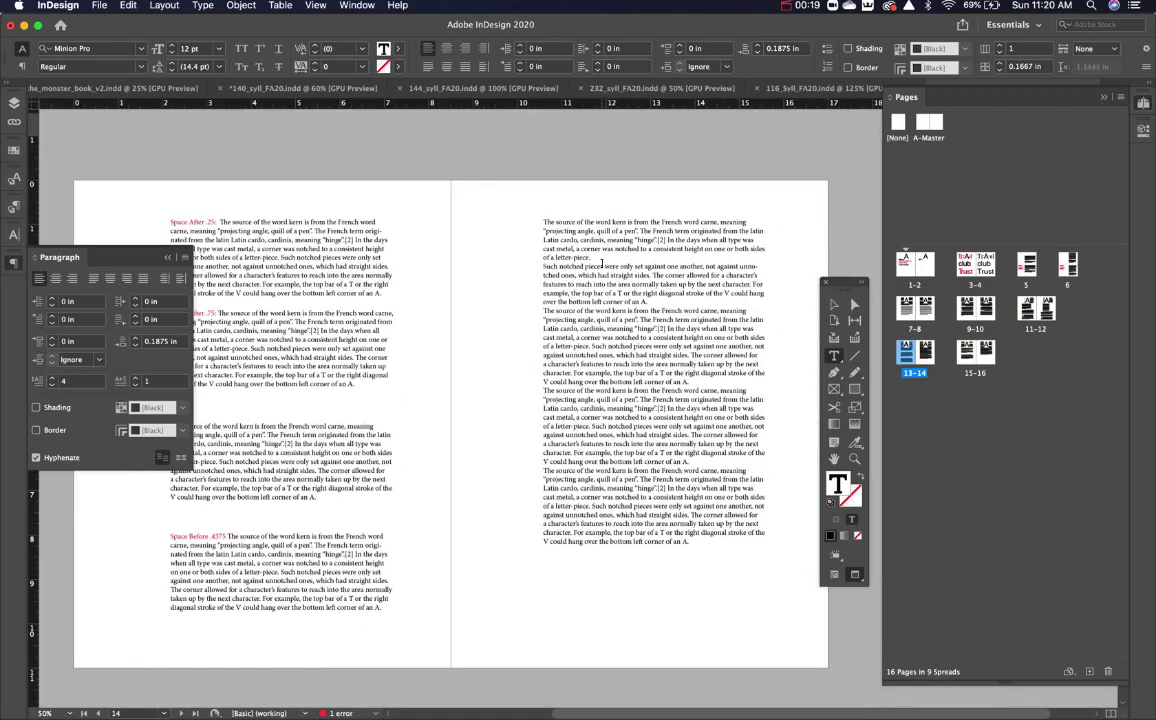
pyautogui.click(664, 273)
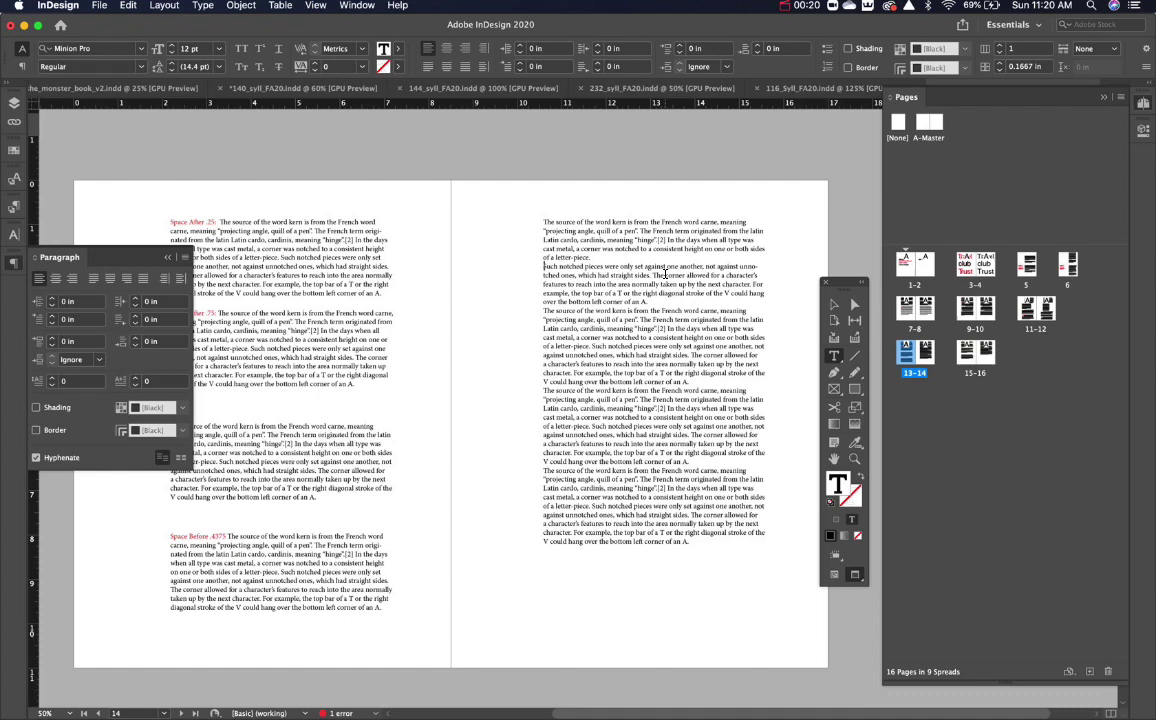
pyautogui.press('BackSpace')
pyautogui.press('Return')
pyautogui.press('Return')
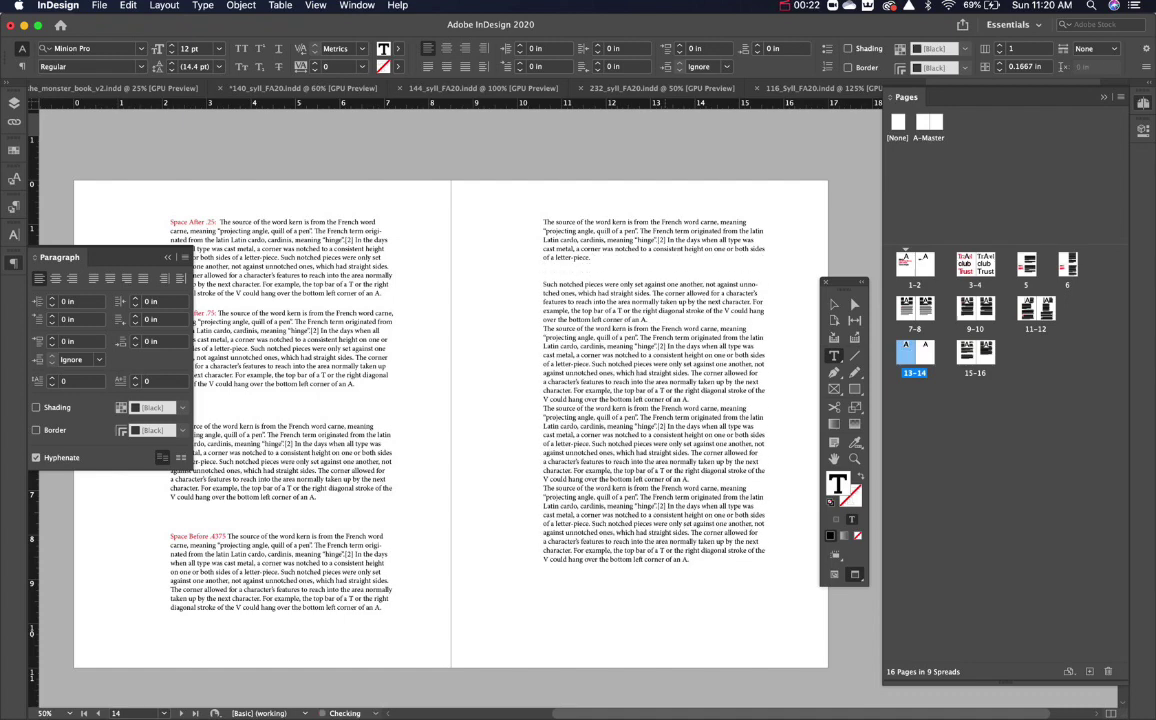
pyautogui.click(651, 320)
pyautogui.press('Return')
pyautogui.press('Return')
pyautogui.press('Return')
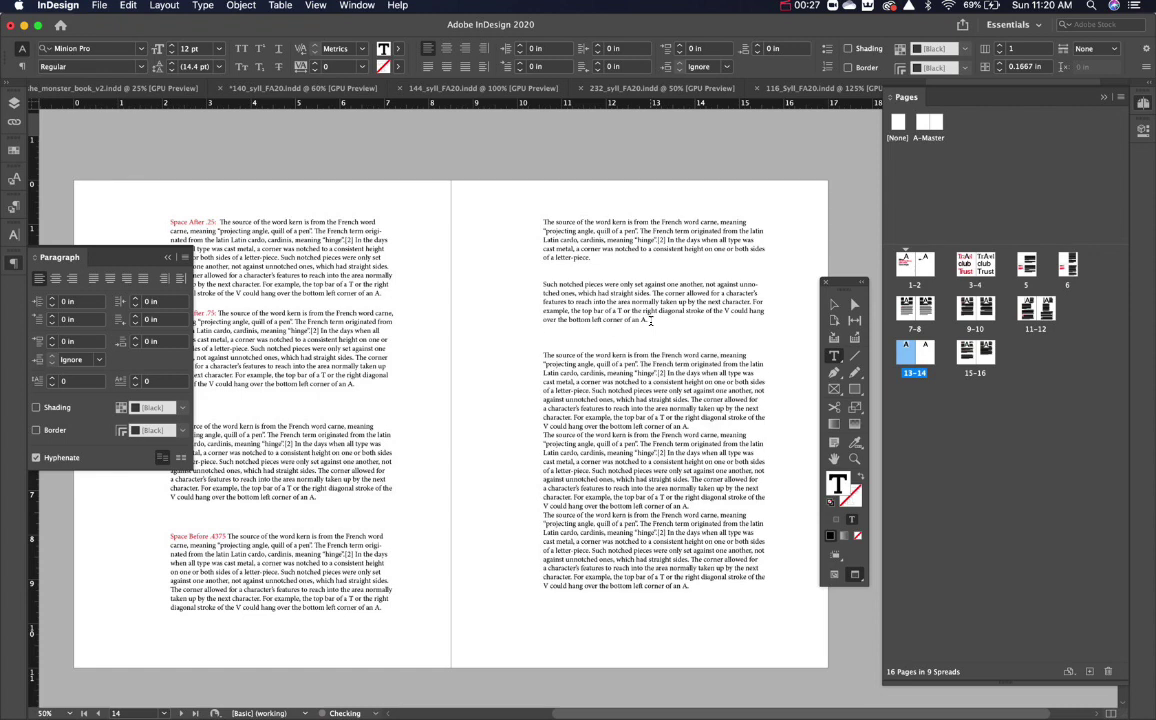
pyautogui.press('BackSpace')
pyautogui.press('BackSpace')
pyautogui.press('BackSpace')
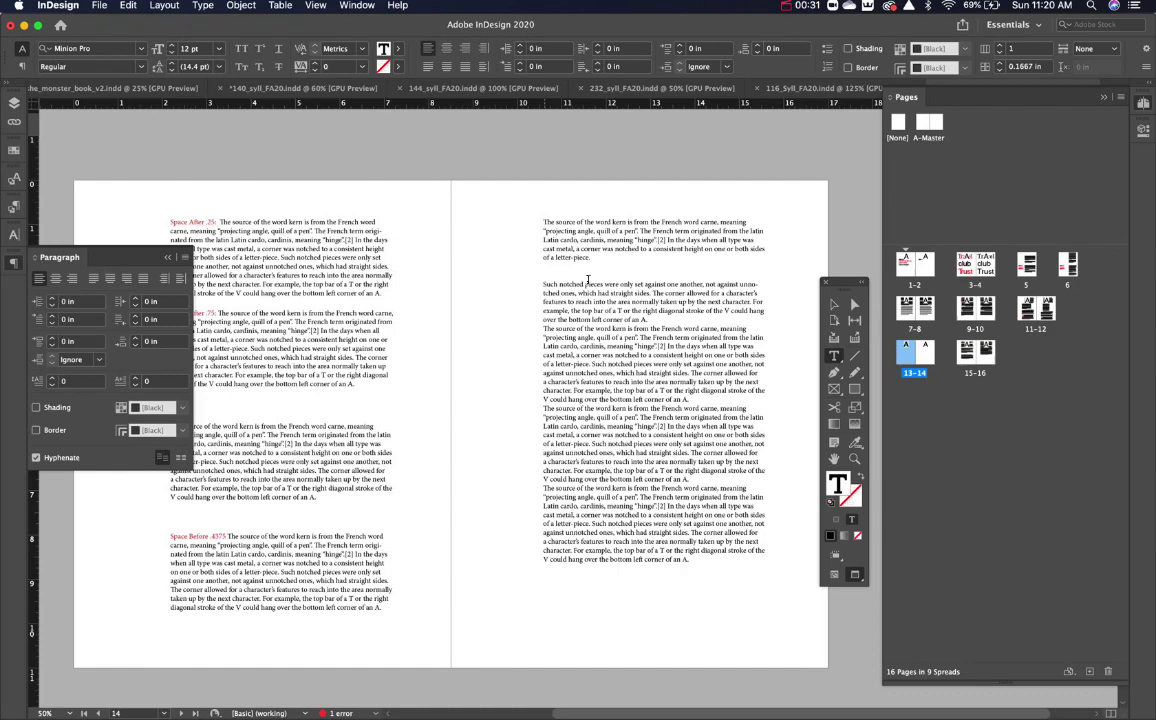
pyautogui.press('BackSpace')
pyautogui.press('BackSpace')
pyautogui.press('BackSpace')
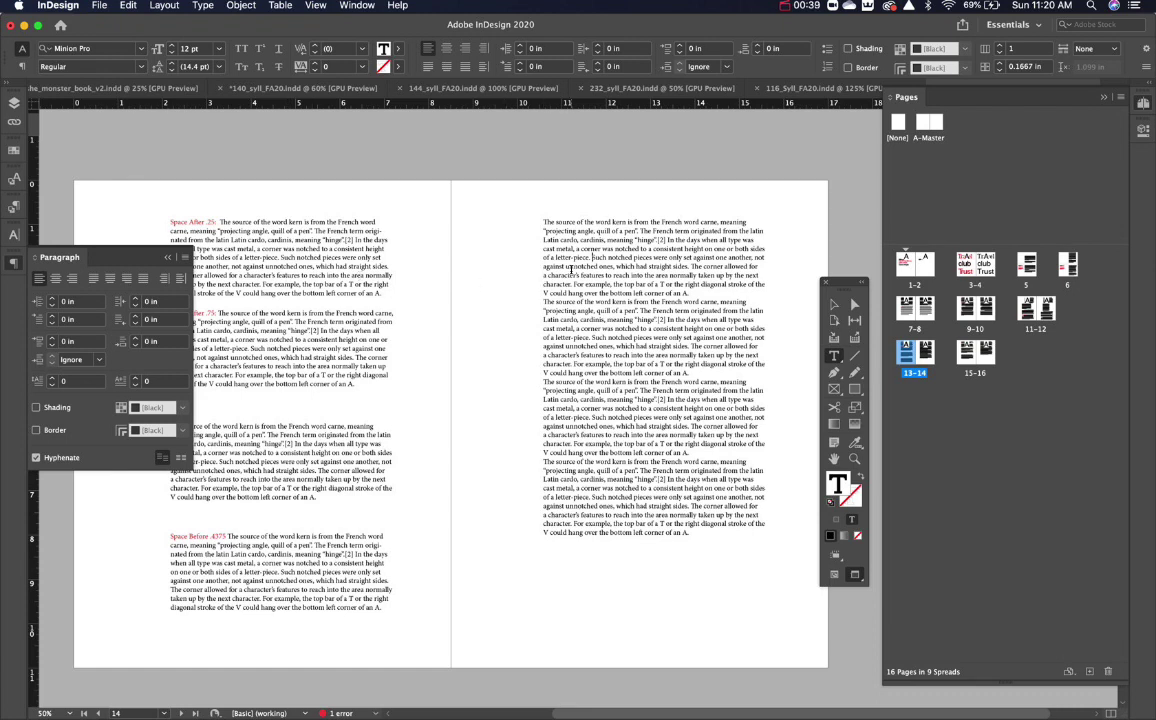
# Step: Select the right page's first paragraph and adjust its Space After, settling on 0.25 in
pyautogui.tripleClick(577, 260)
pyautogui.click(580, 245)
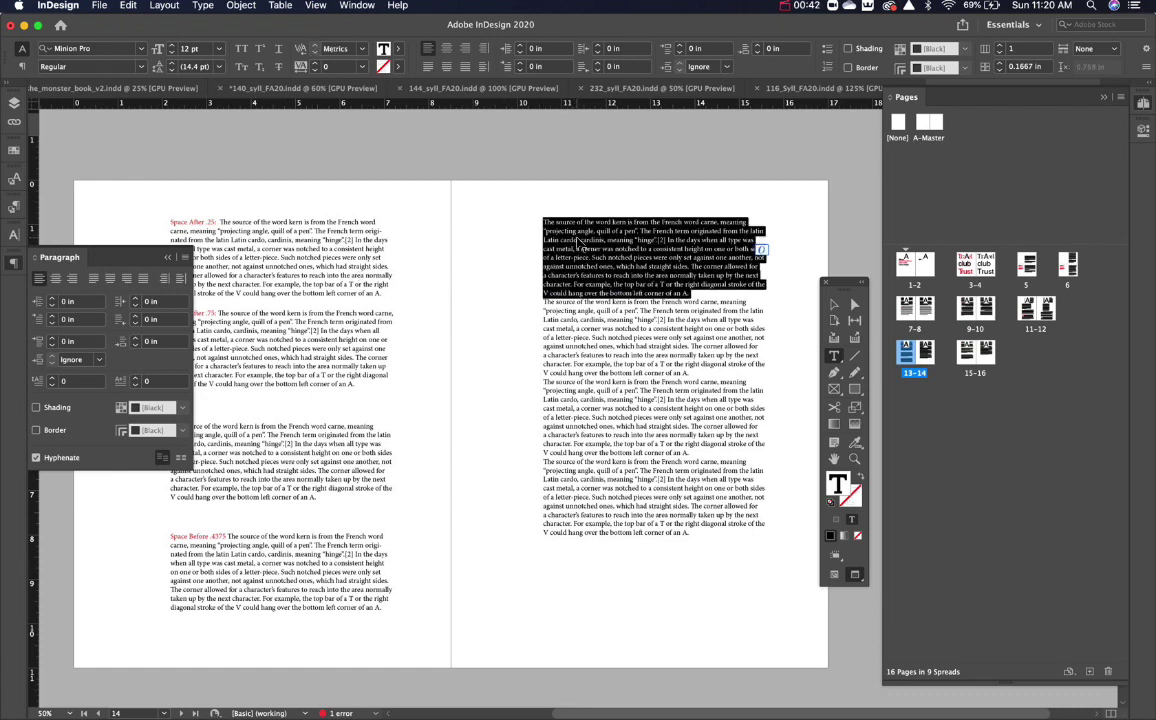
pyautogui.click(137, 342)
pyautogui.click(137, 342)
pyautogui.click(137, 342)
pyautogui.click(137, 342)
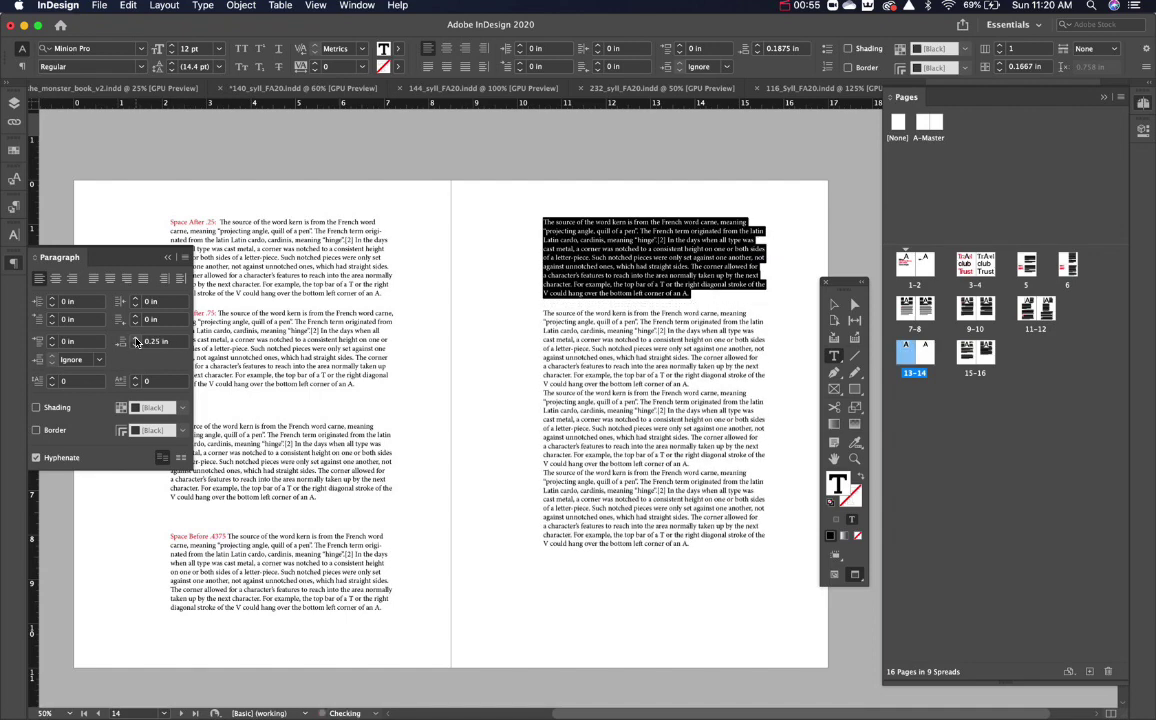
pyautogui.click(137, 342)
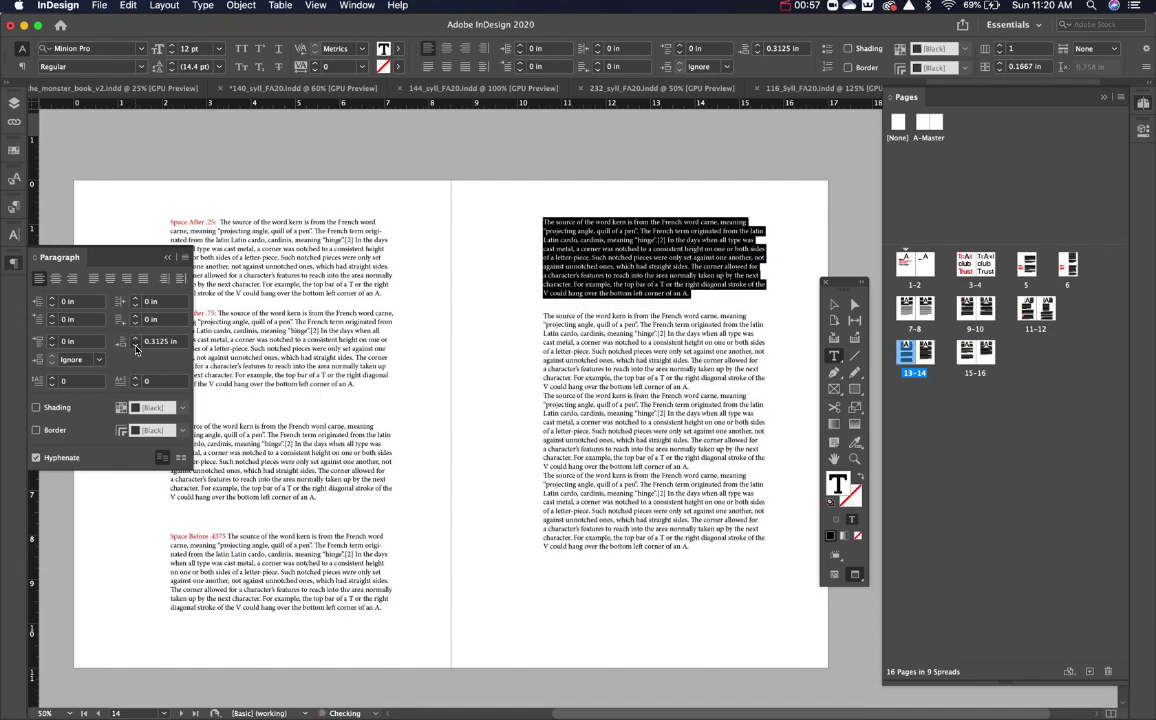
pyautogui.click(137, 347)
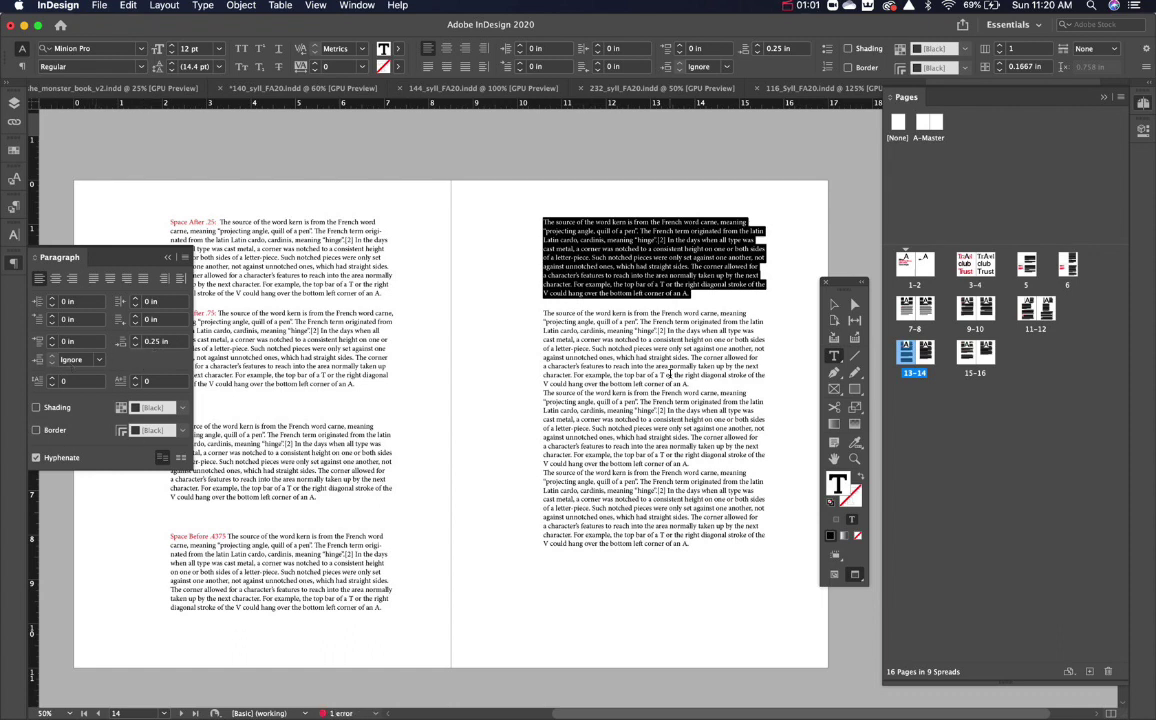
pyautogui.click(669, 373)
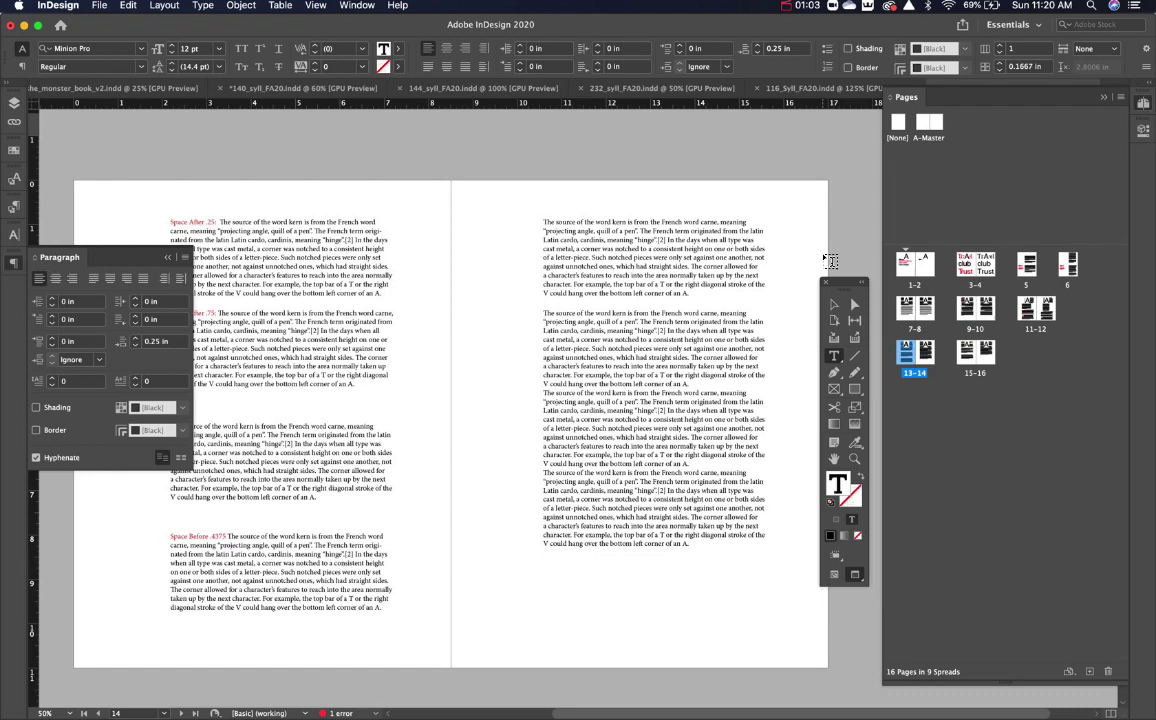
# Step: Break the paragraph at 'In the days when' and 'For example', giving all three 0.125 in Space After
pyautogui.press('Return')
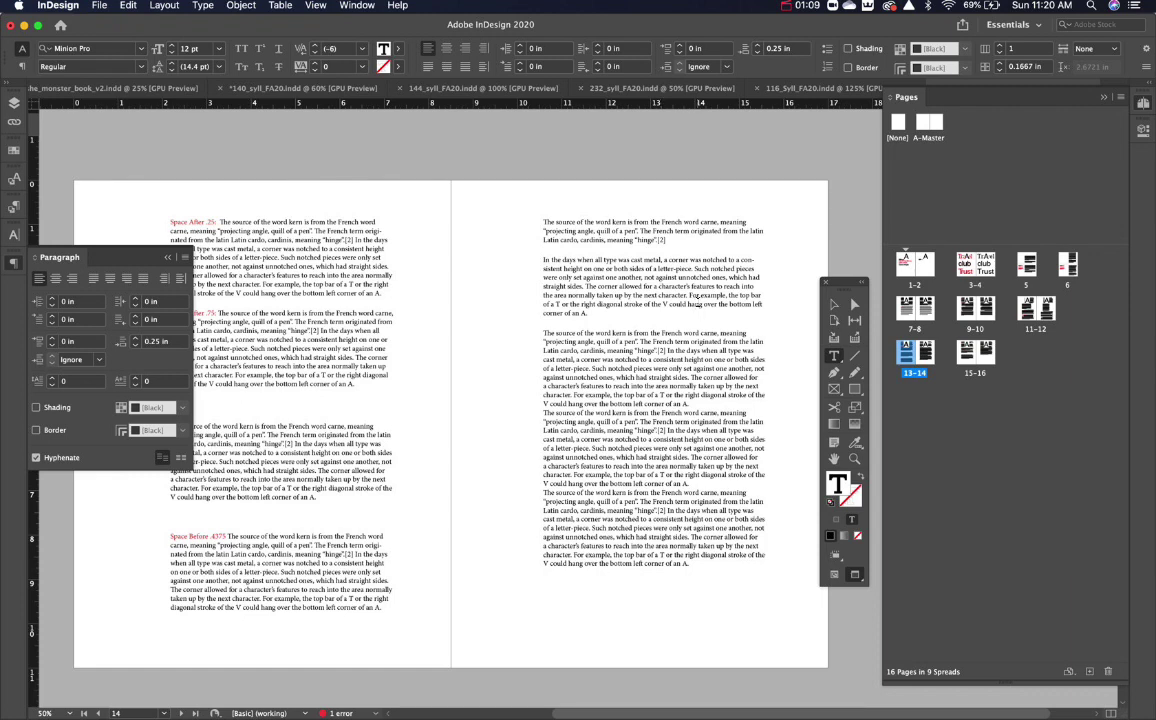
pyautogui.press('Return')
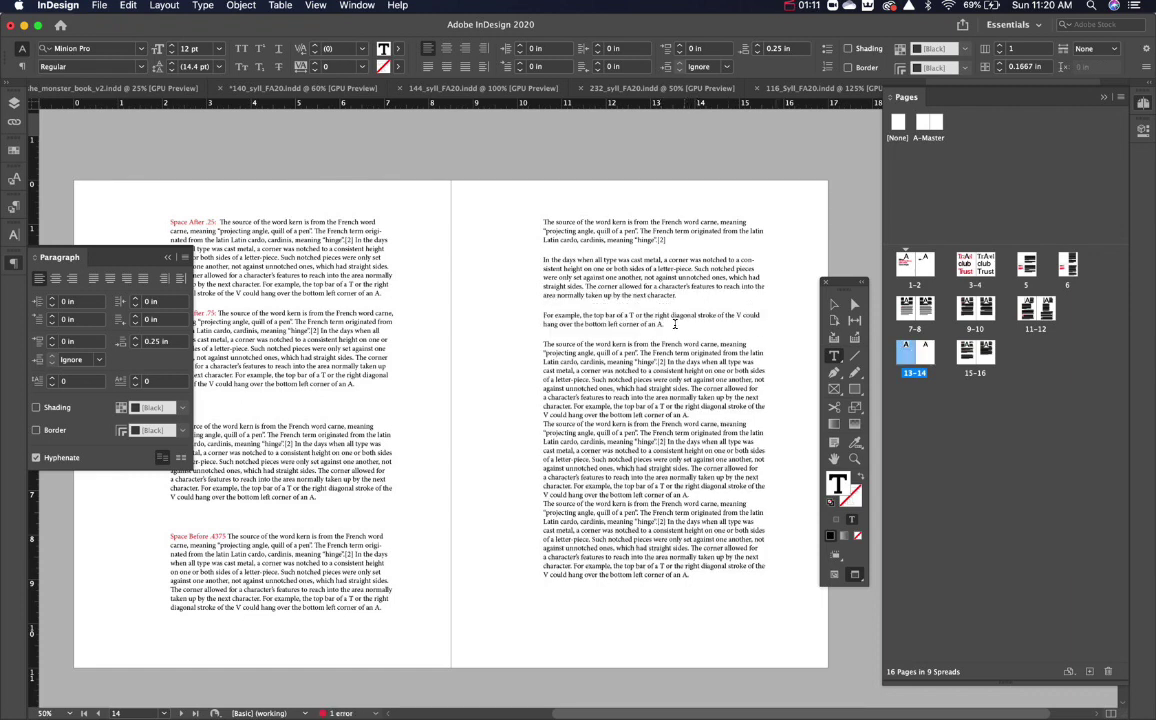
pyautogui.moveTo(664, 325); pyautogui.dragTo(534, 208)
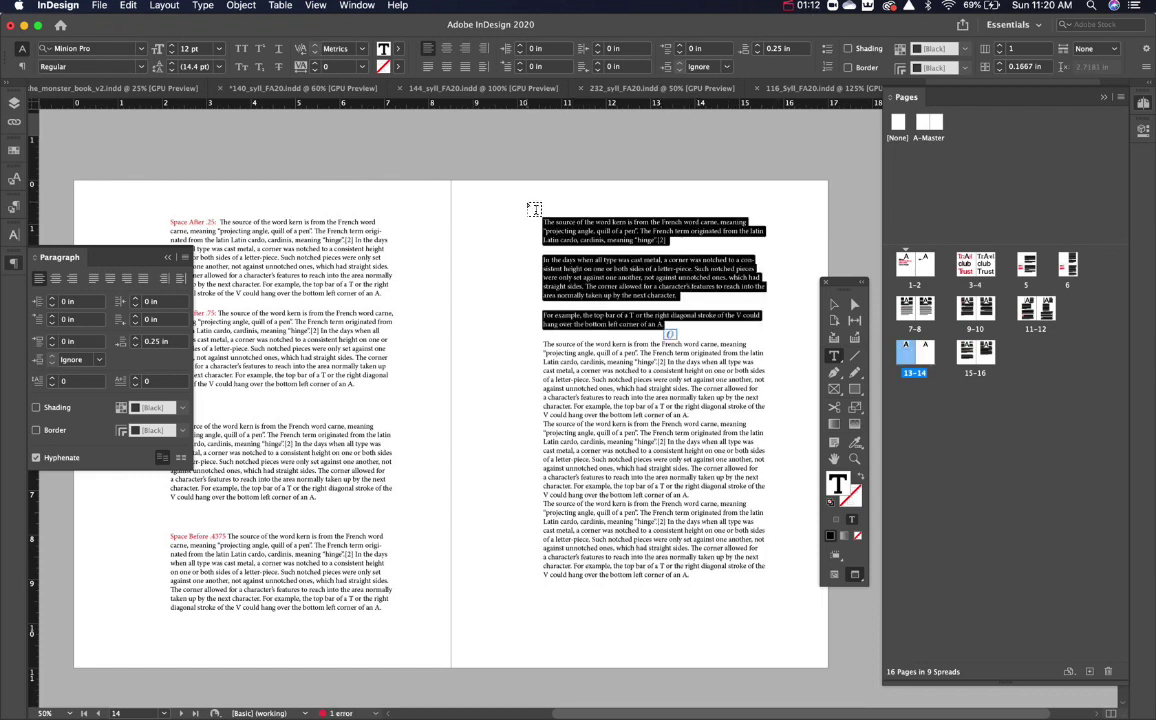
pyautogui.click(134, 346)
pyautogui.click(134, 345)
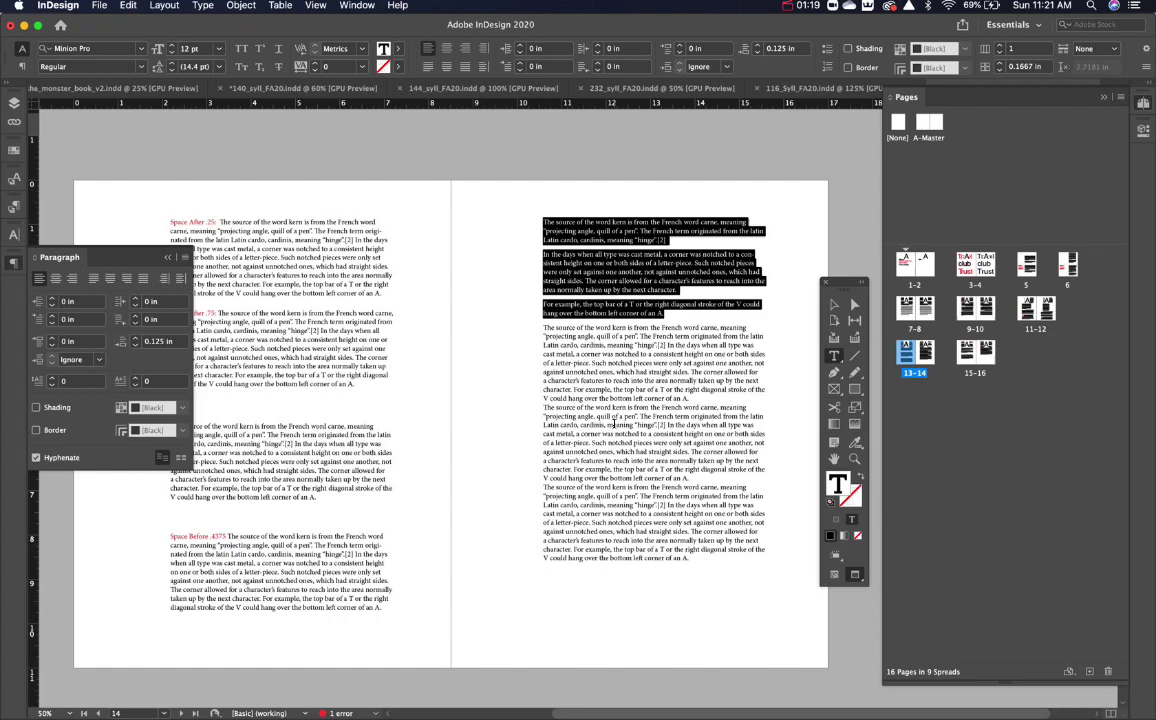
pyautogui.click(614, 423)
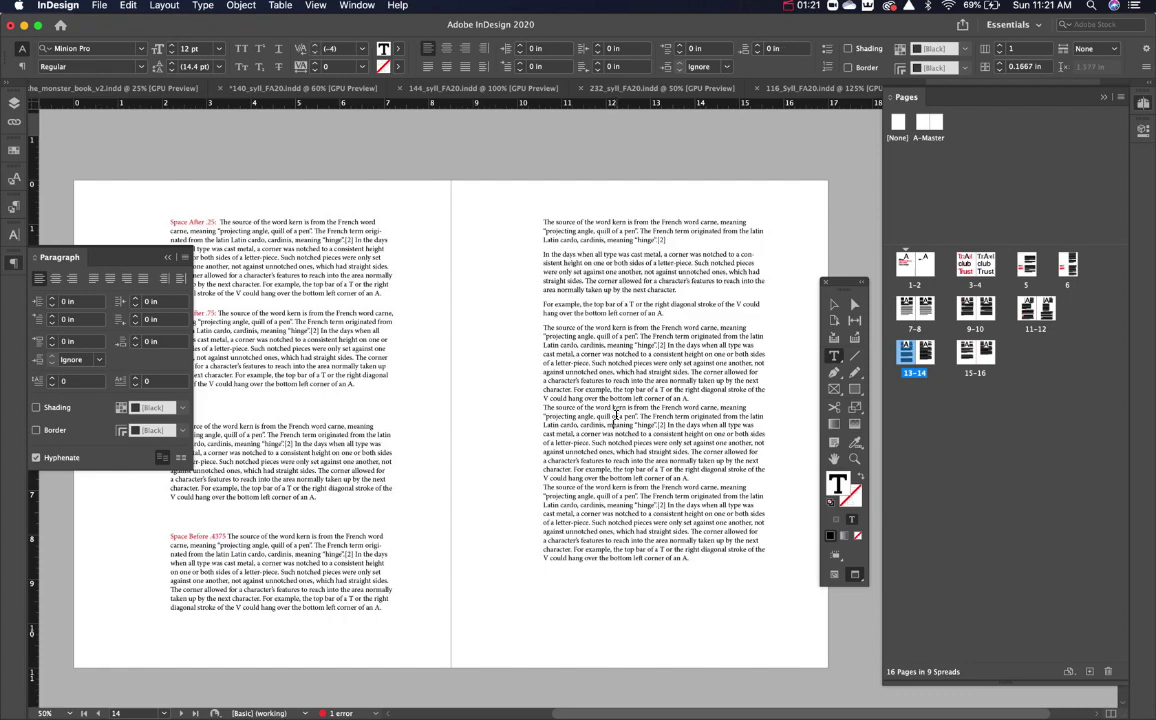
# Step: Select the fourth right-page paragraph and change its Space Before from 0.625 in to 0 in
pyautogui.tripleClick(636, 344)
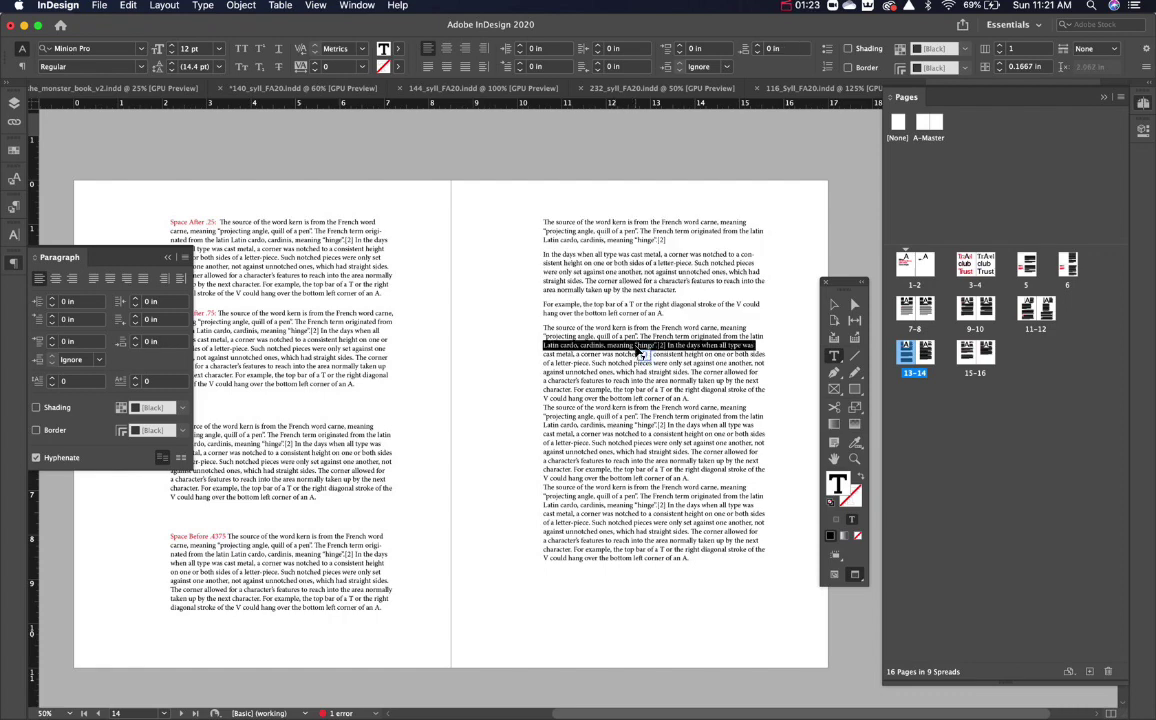
pyautogui.click(640, 352)
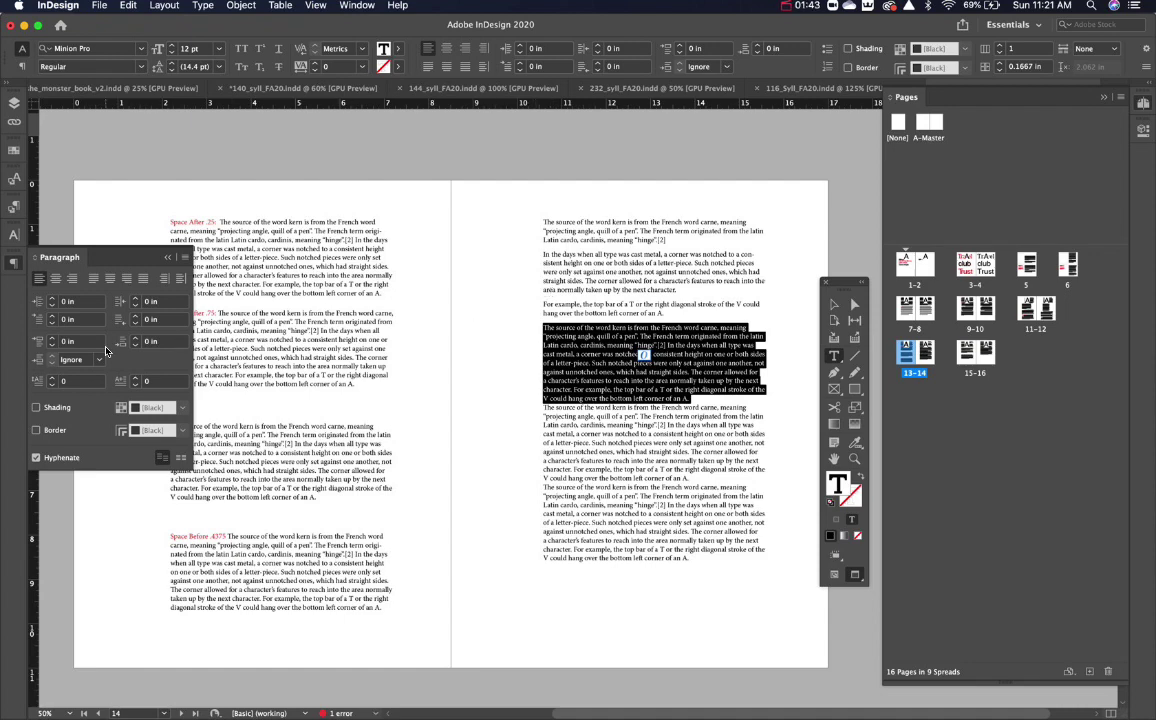
pyautogui.click(52, 338)
pyautogui.click(52, 338)
pyautogui.click(52, 338)
pyautogui.click(52, 338)
pyautogui.click(52, 338)
pyautogui.click(52, 339)
pyautogui.click(52, 339)
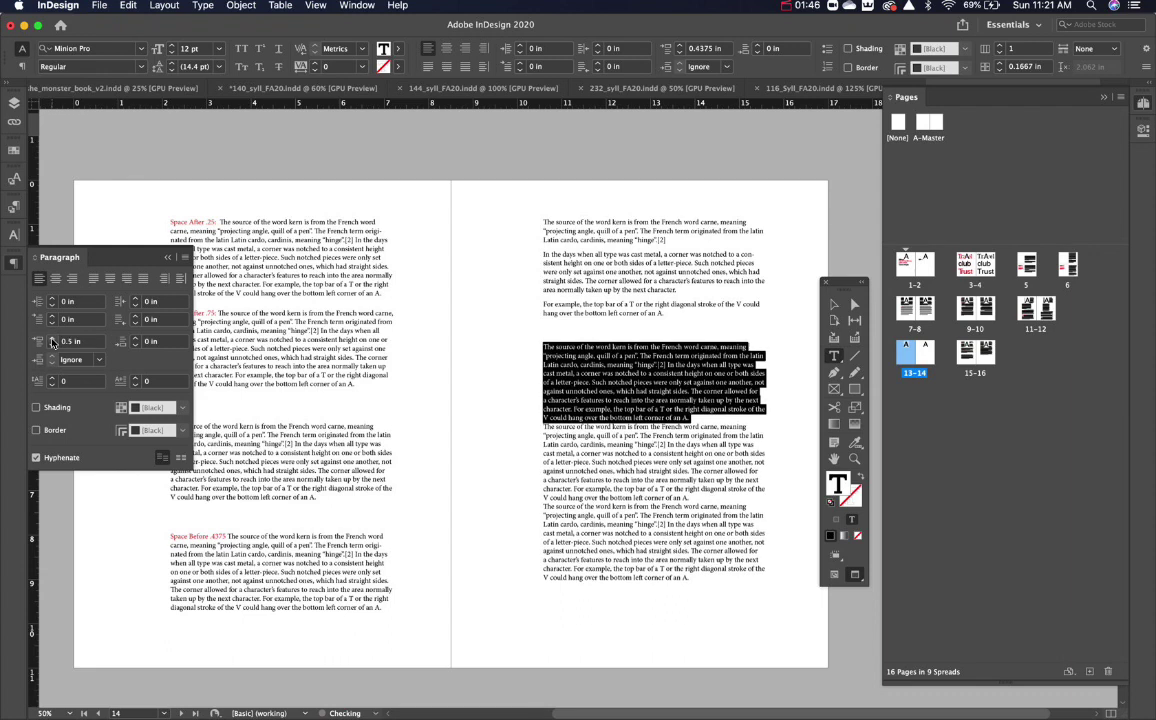
pyautogui.click(52, 339)
pyautogui.click(52, 339)
pyautogui.click(52, 339)
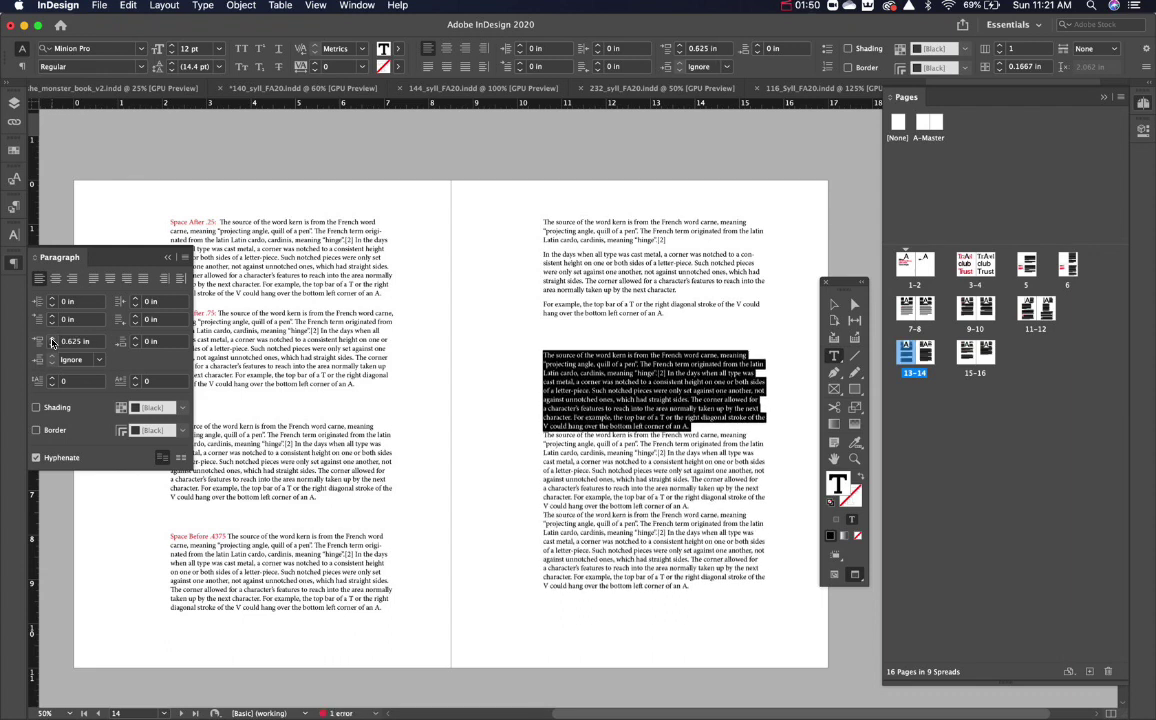
pyautogui.click(75, 341)
pyautogui.write('0')
pyautogui.press('Return')
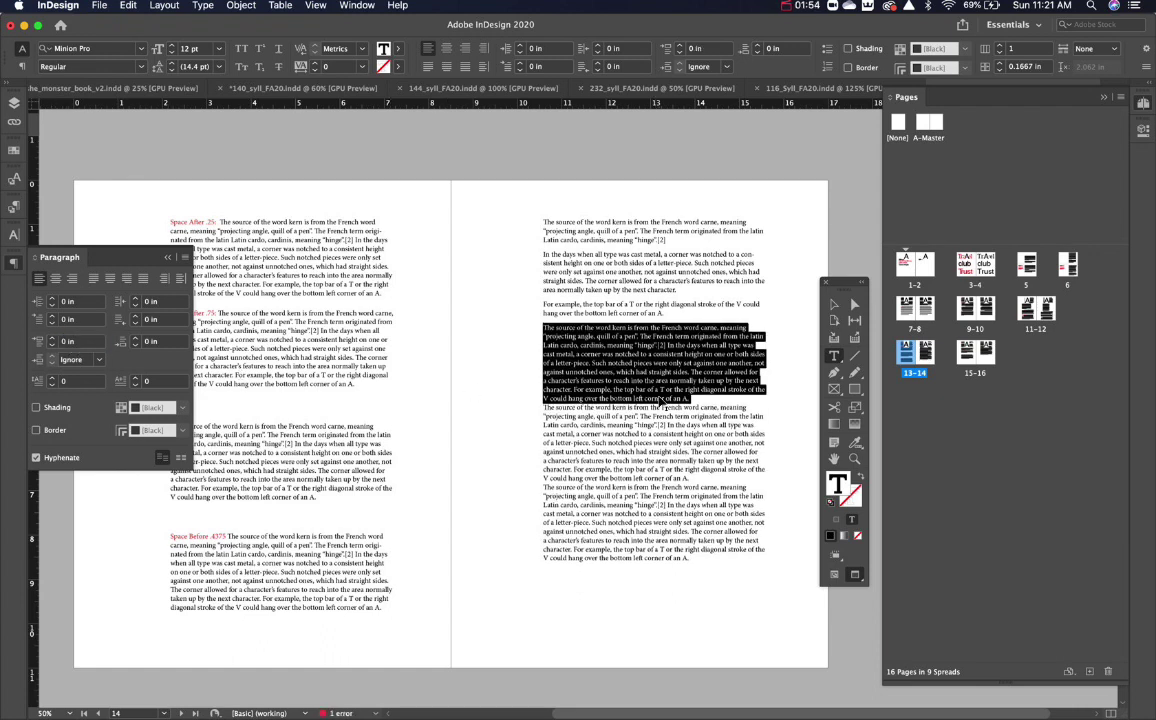
# Step: Select all the right-page text and set its Space After to 0.125 in
pyautogui.click(700, 396)
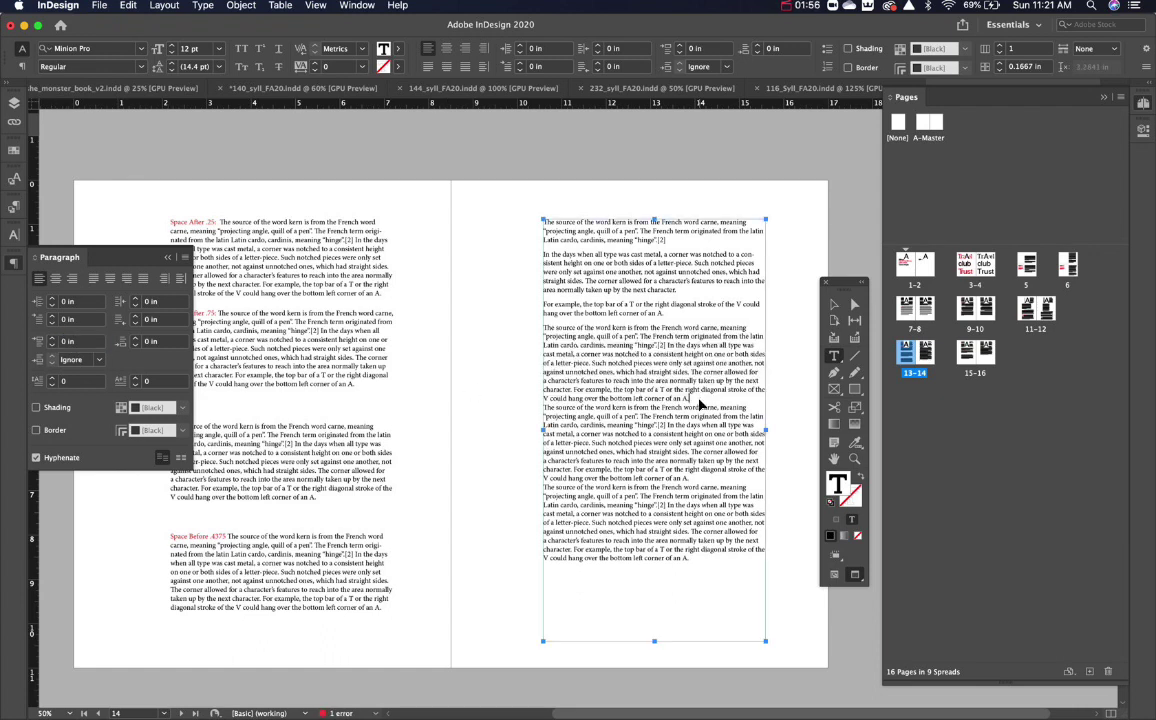
pyautogui.press('super+a')
pyautogui.click(172, 343)
pyautogui.write('.125')
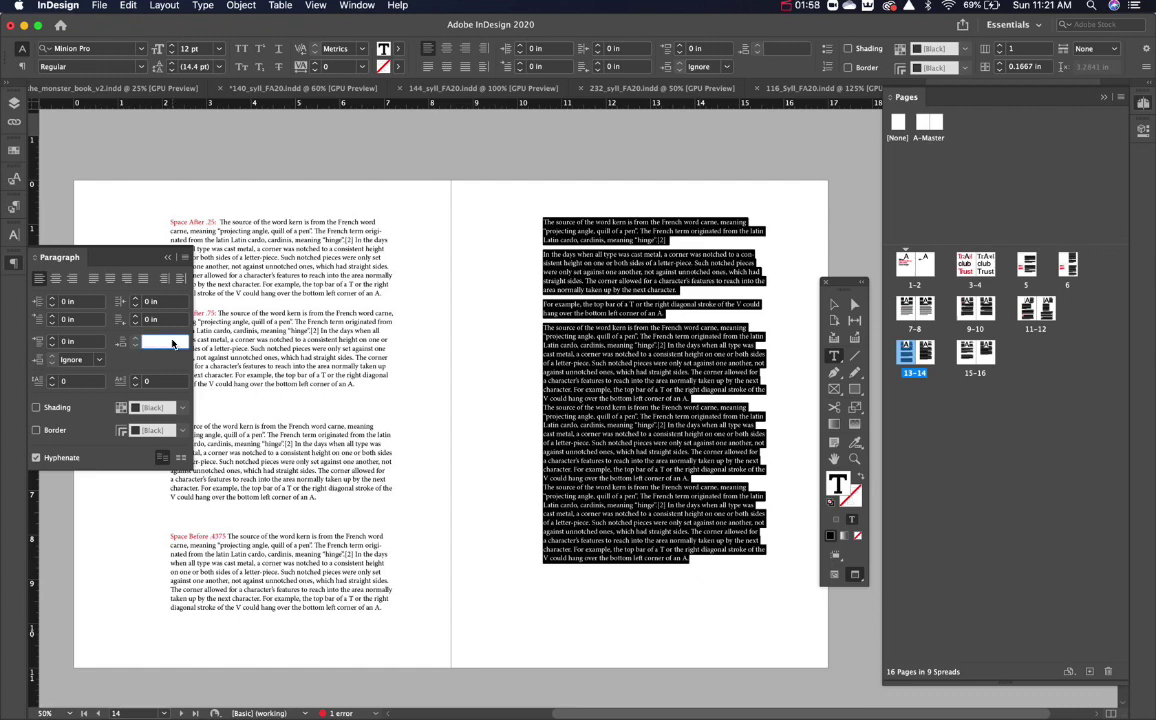
pyautogui.press('Return')
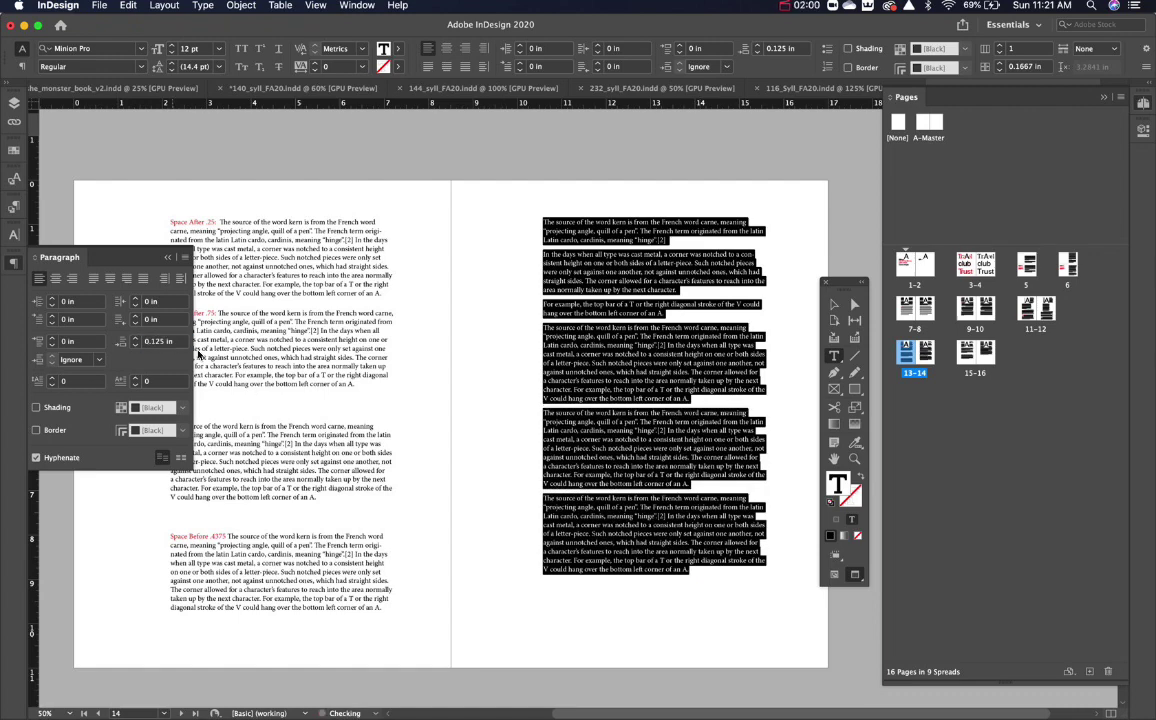
# Step: Insert and then remove a paragraph break before 'The corner allowed for' to test the spacing
pyautogui.click(606, 442)
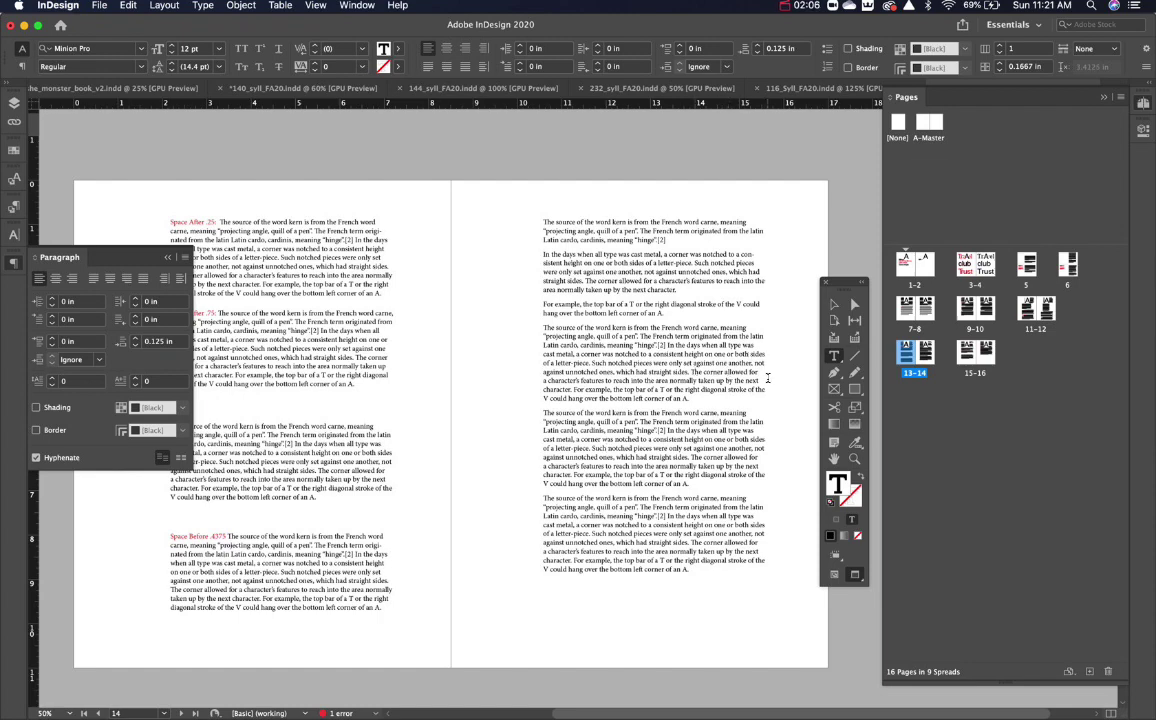
pyautogui.click(690, 371)
pyautogui.press('Return')
pyautogui.press('BackSpace')
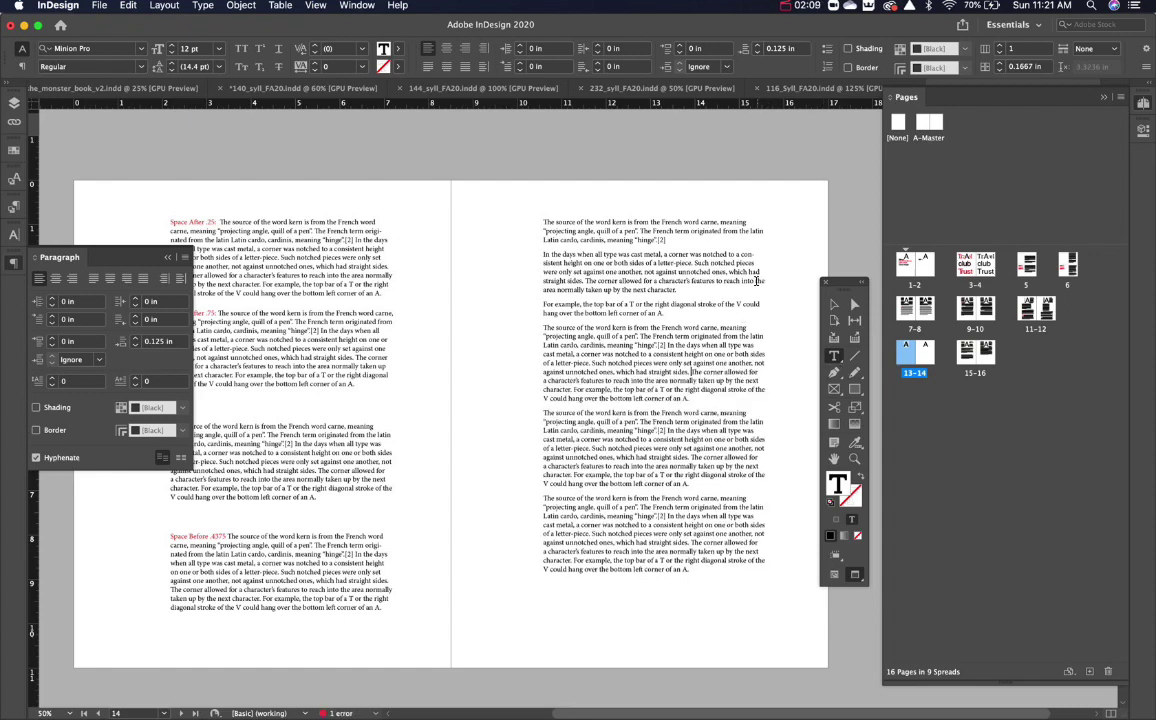
pyautogui.click(750, 231)
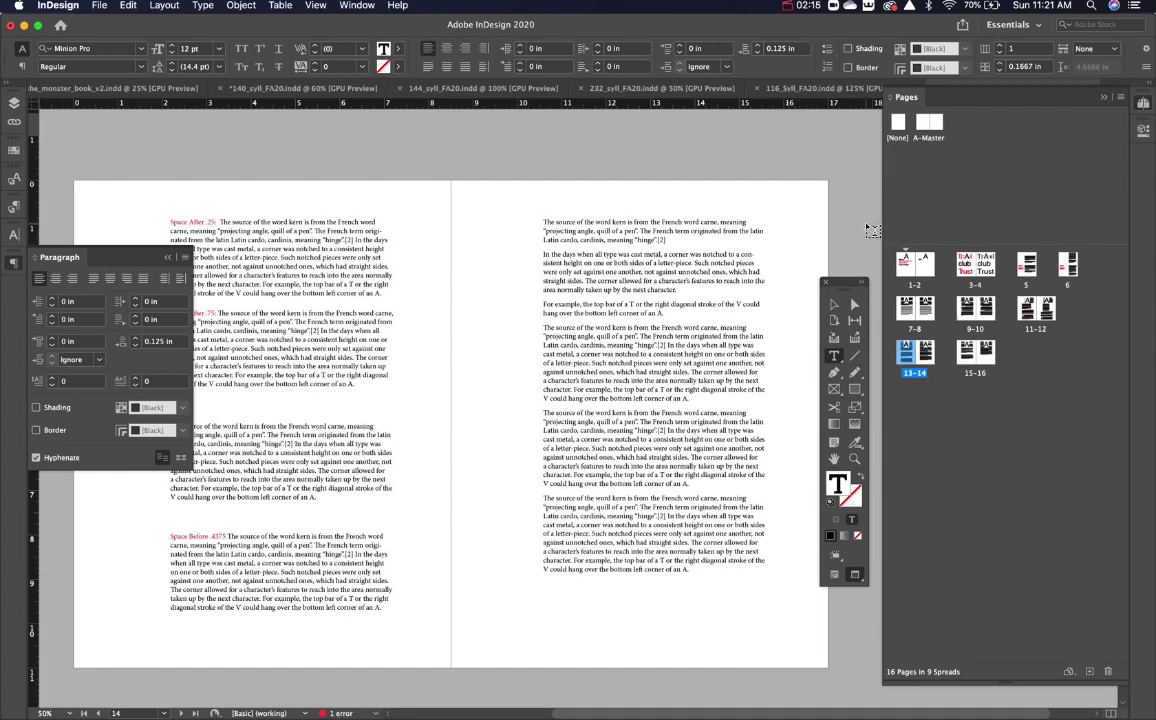
pyautogui.press('Return')
pyautogui.press('BackSpace')
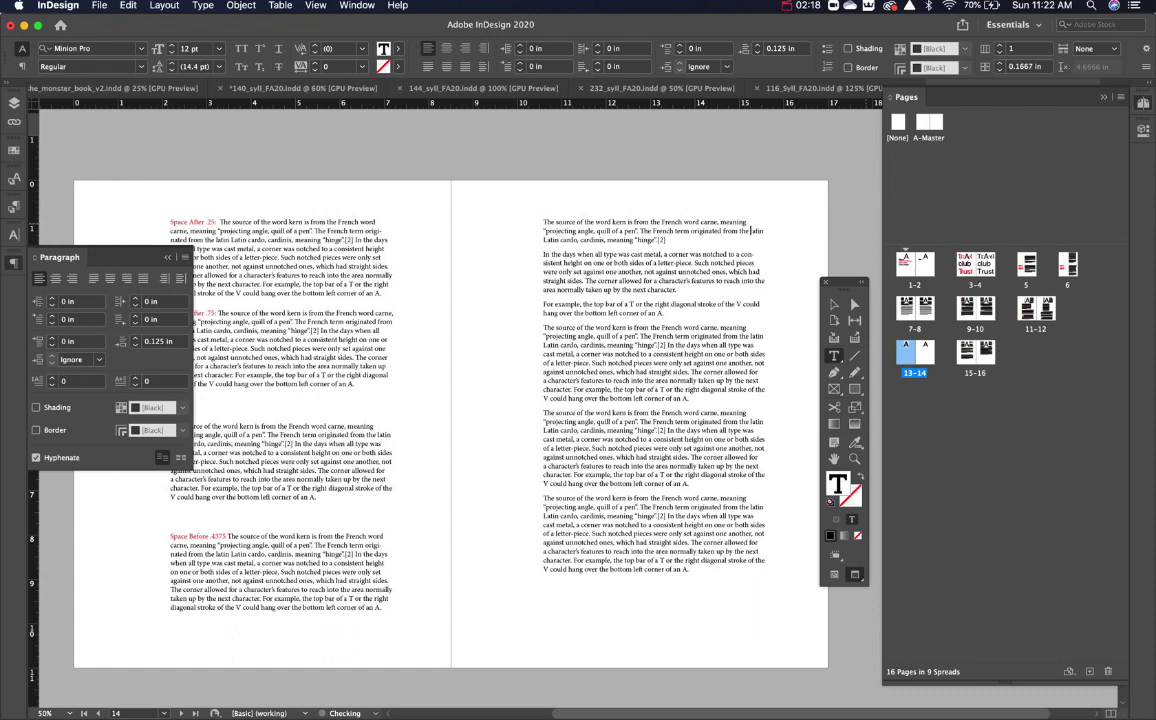
pyautogui.hotkey('shift', 'Return')
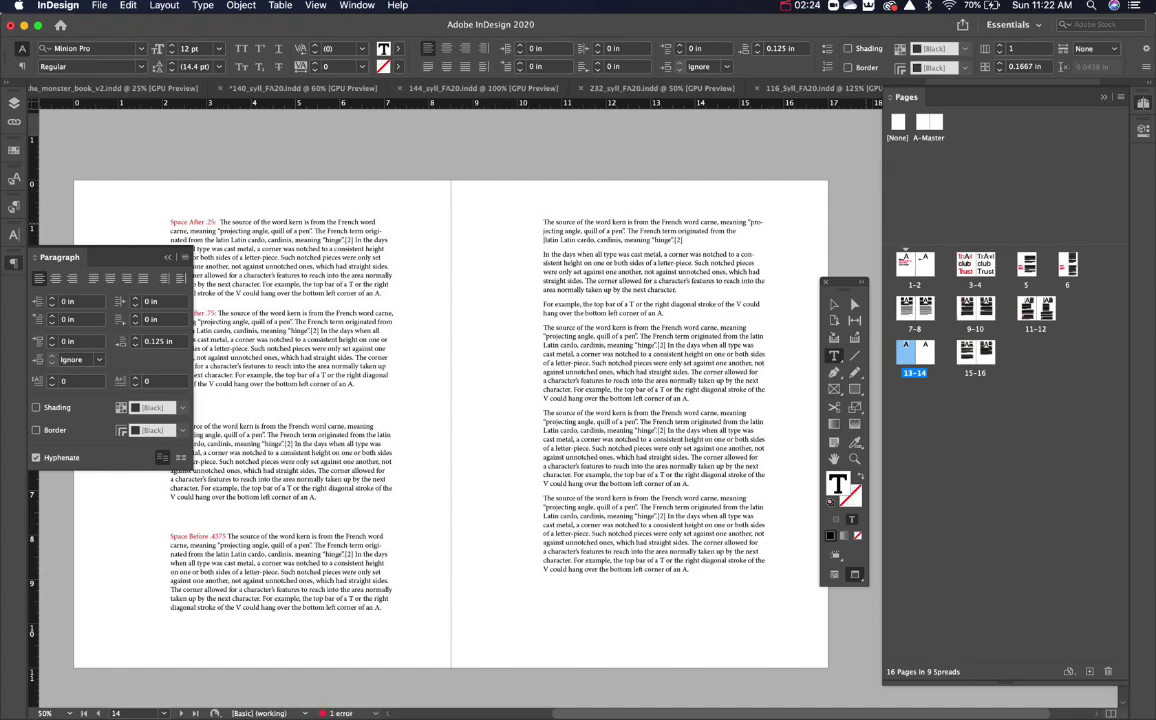
pyautogui.press('BackSpace')
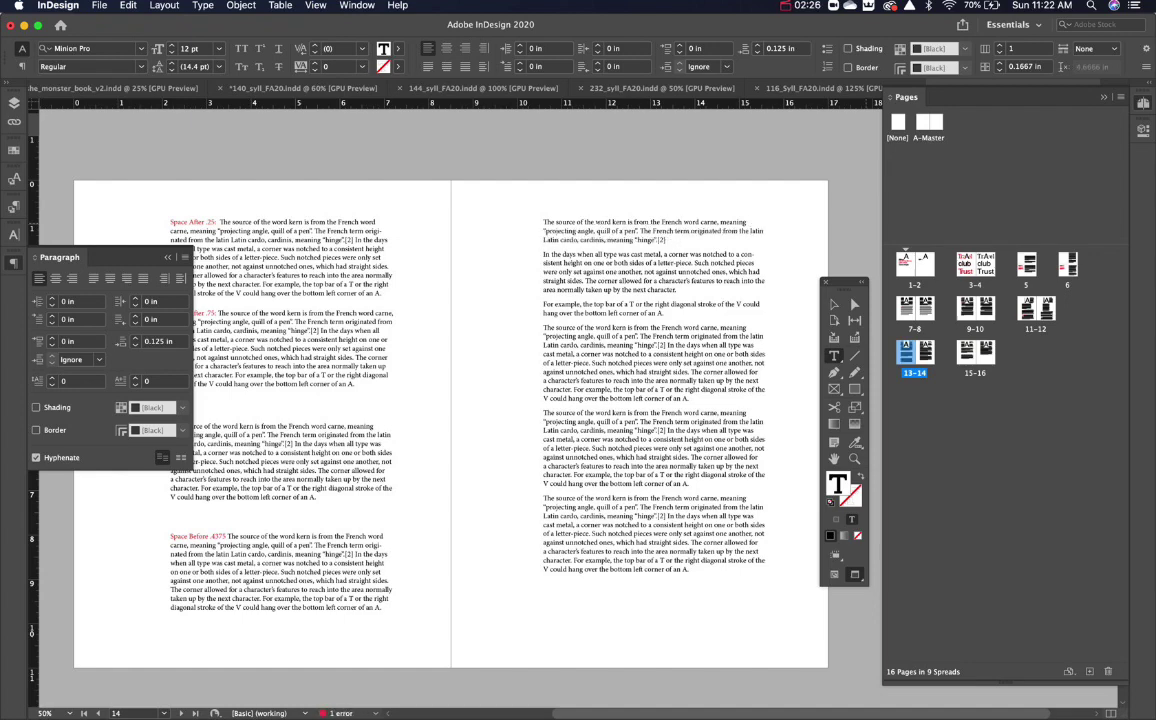
pyautogui.press('super+a')
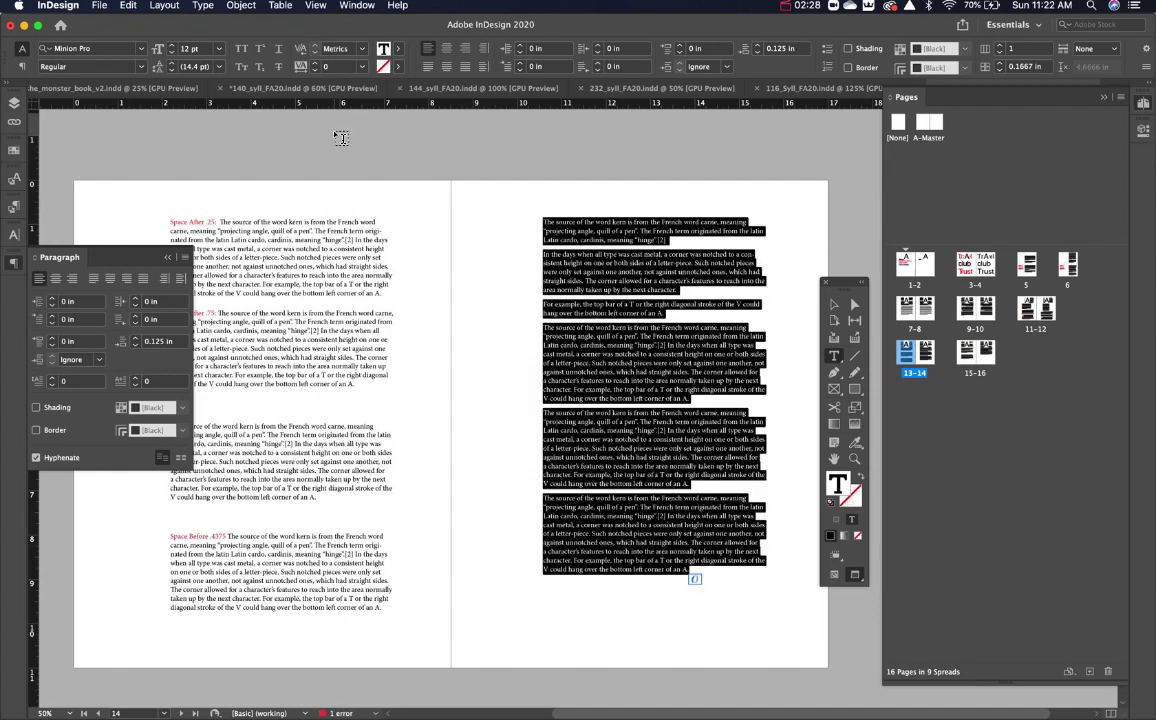
# Step: Switch the right-page story to Adobe Single-line Composer and delete the line break before 'latin'
pyautogui.click(183, 258)
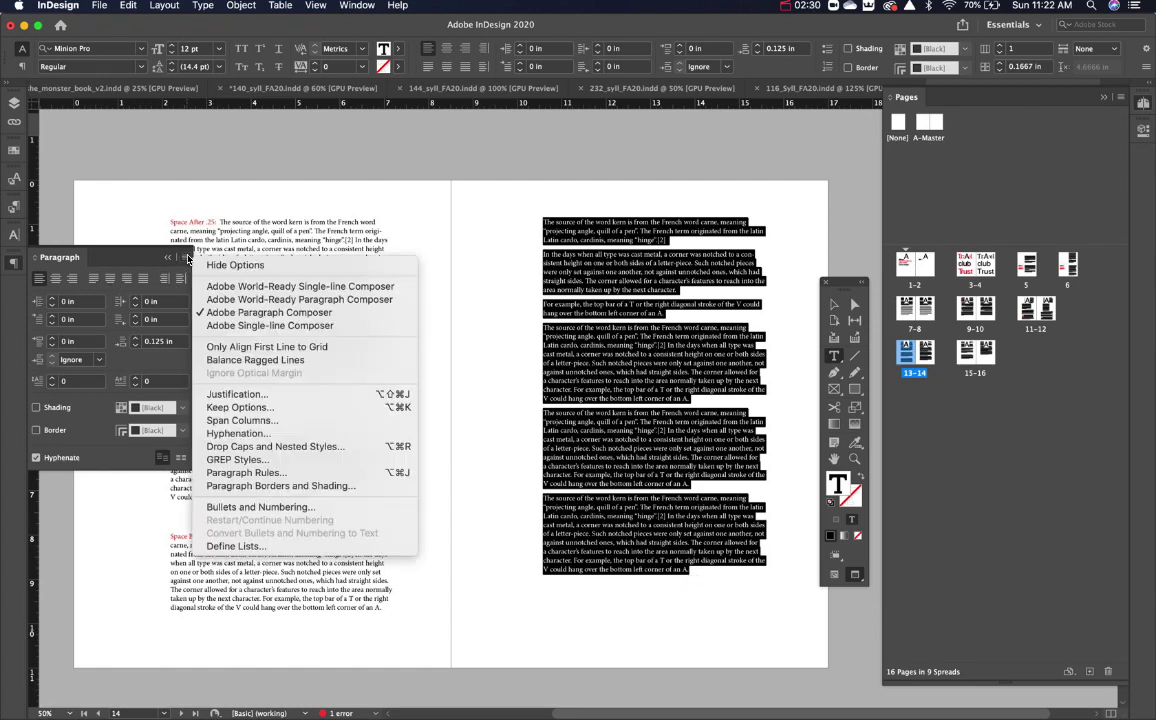
pyautogui.click(260, 325)
pyautogui.click(660, 210)
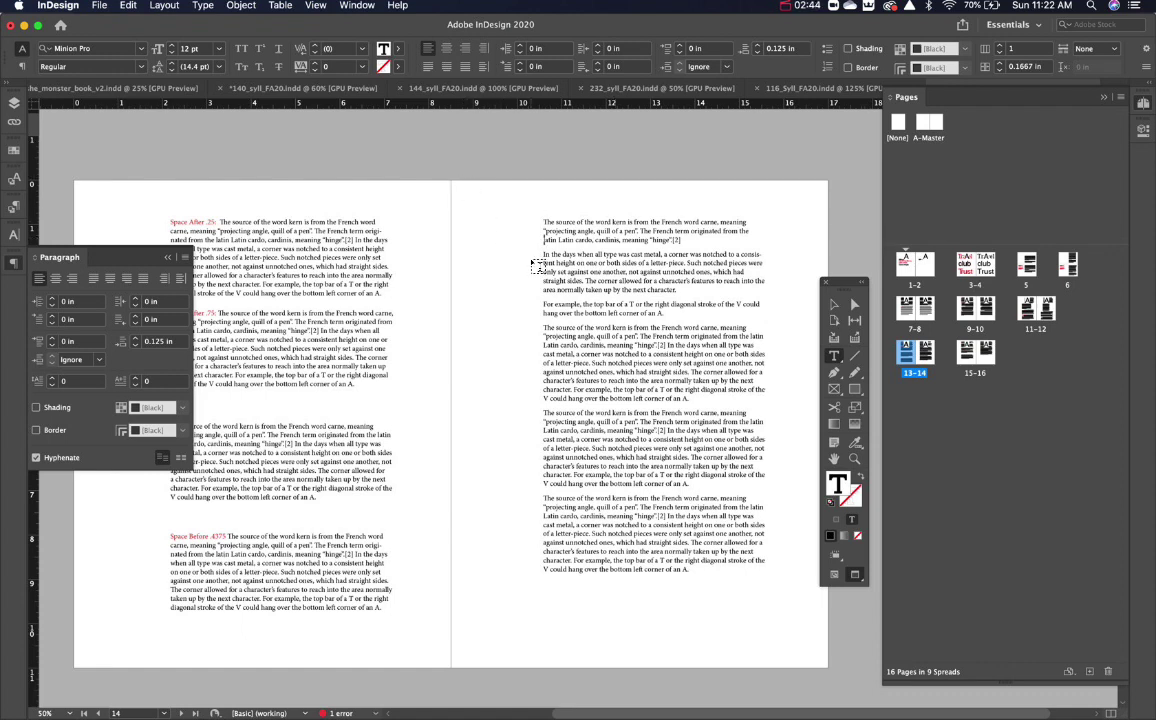
pyautogui.press('BackSpace')
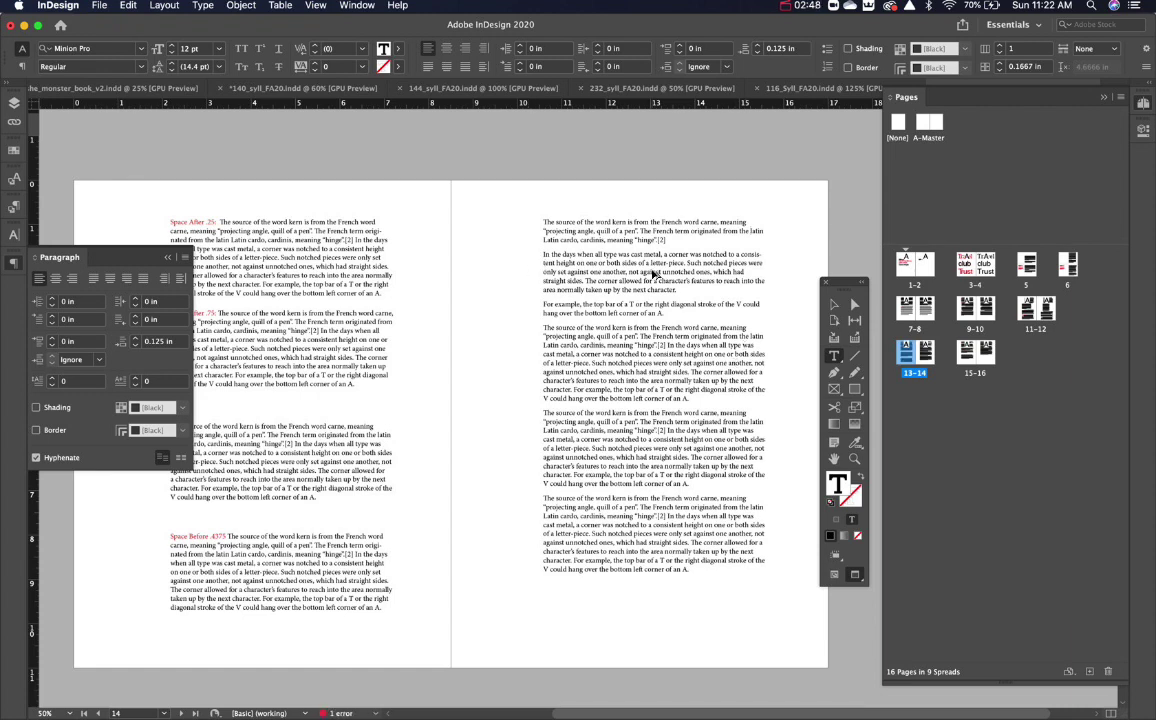
# Step: Switch to Normal view, show hidden characters, and zoom in on the right page
pyautogui.click(521, 136)
pyautogui.press('w')
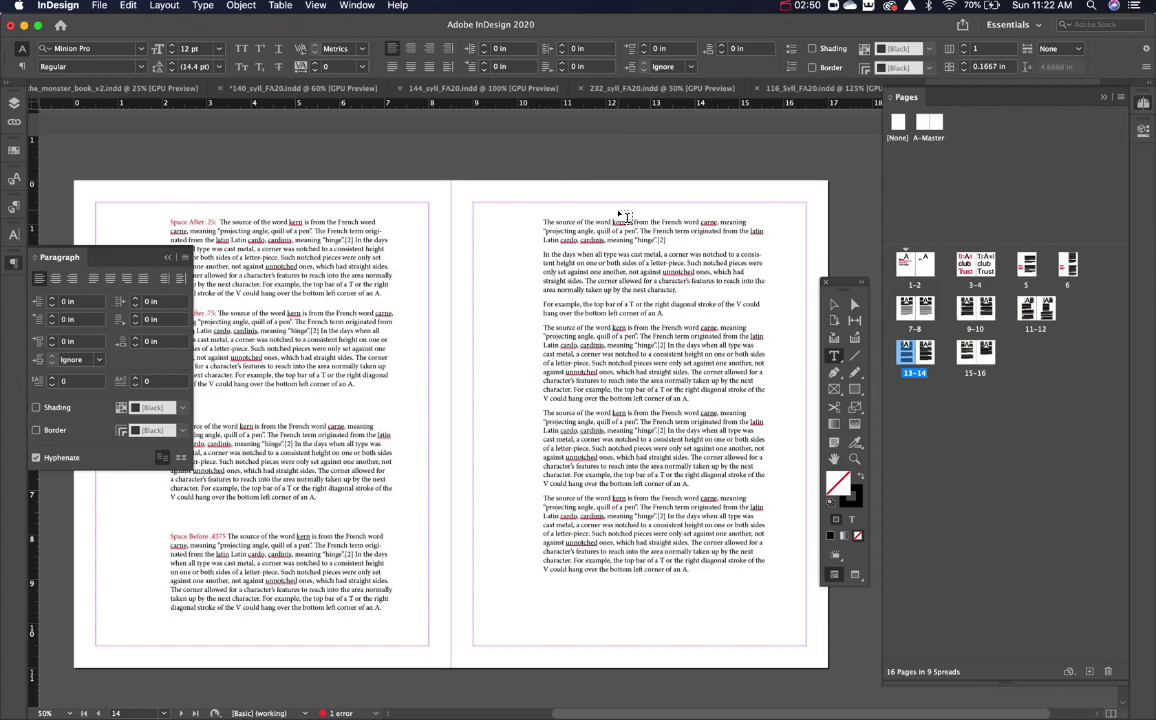
pyautogui.press('super+alt+i')
pyautogui.press('super+equal')
pyautogui.press('super+equal')
pyautogui.press('super+equal')
pyautogui.scroll(5, 646, 243)
pyautogui.hscroll(5, 646, 243)
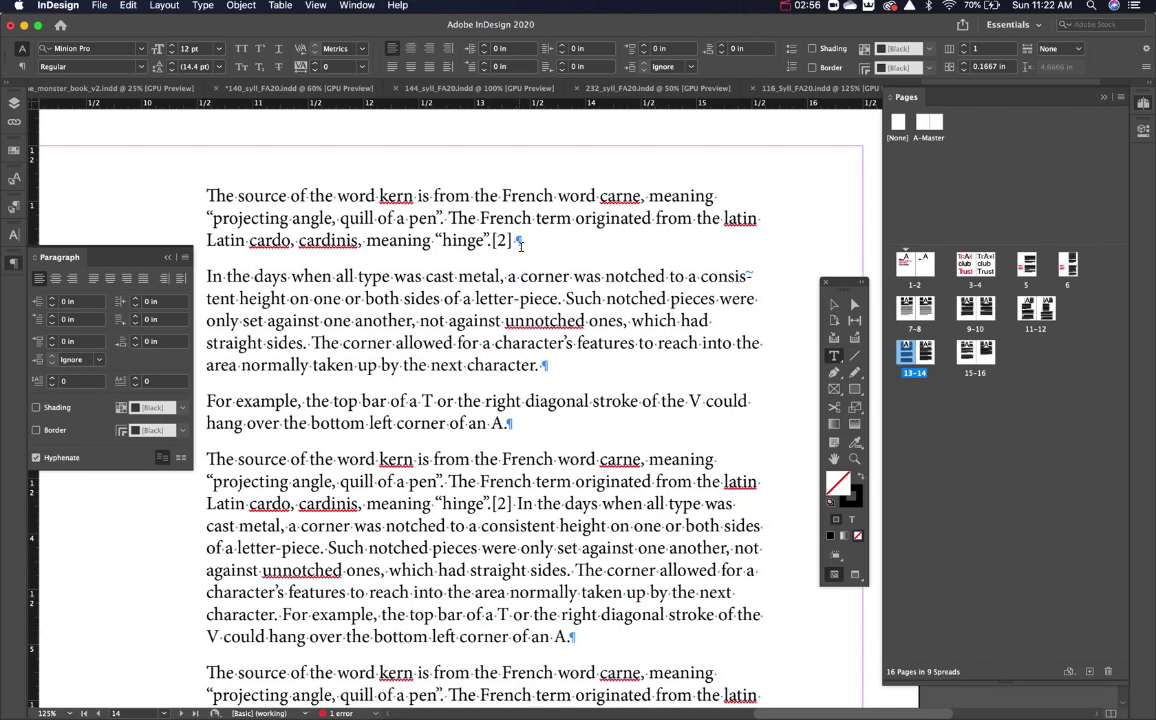
# Step: Add a soft line break before 'latin' in the first paragraph, then remove it
pyautogui.click(789, 216)
pyautogui.hotkey('shift', 'Return')
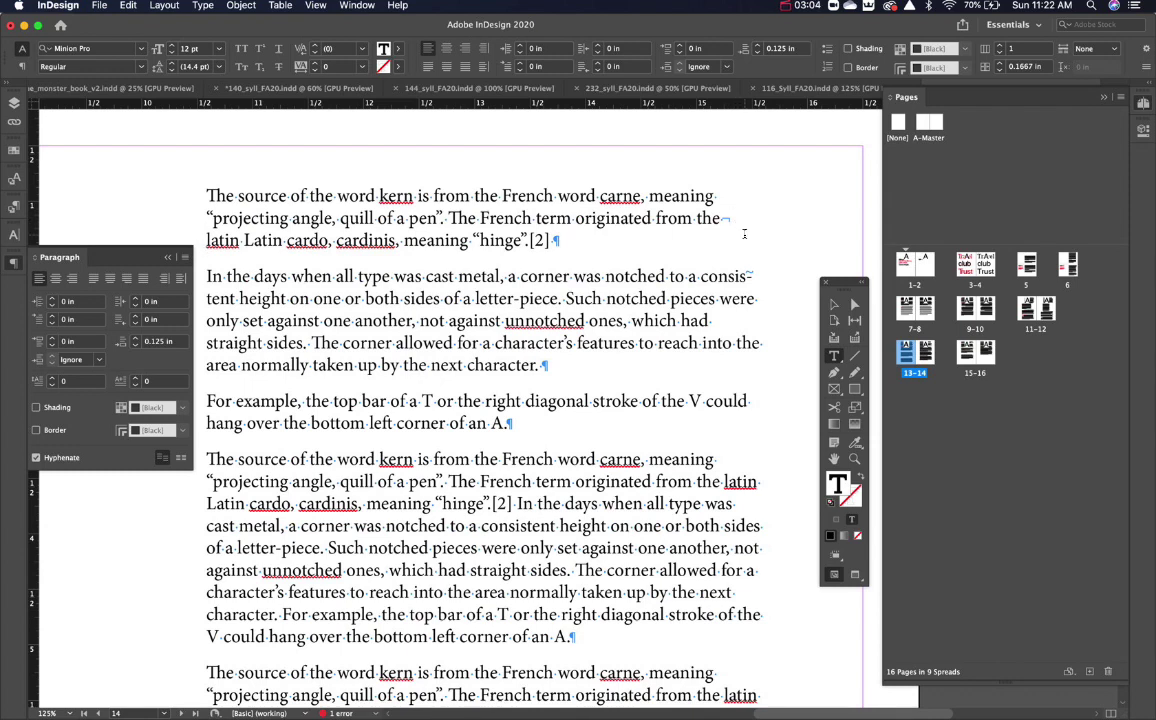
pyautogui.press('BackSpace')
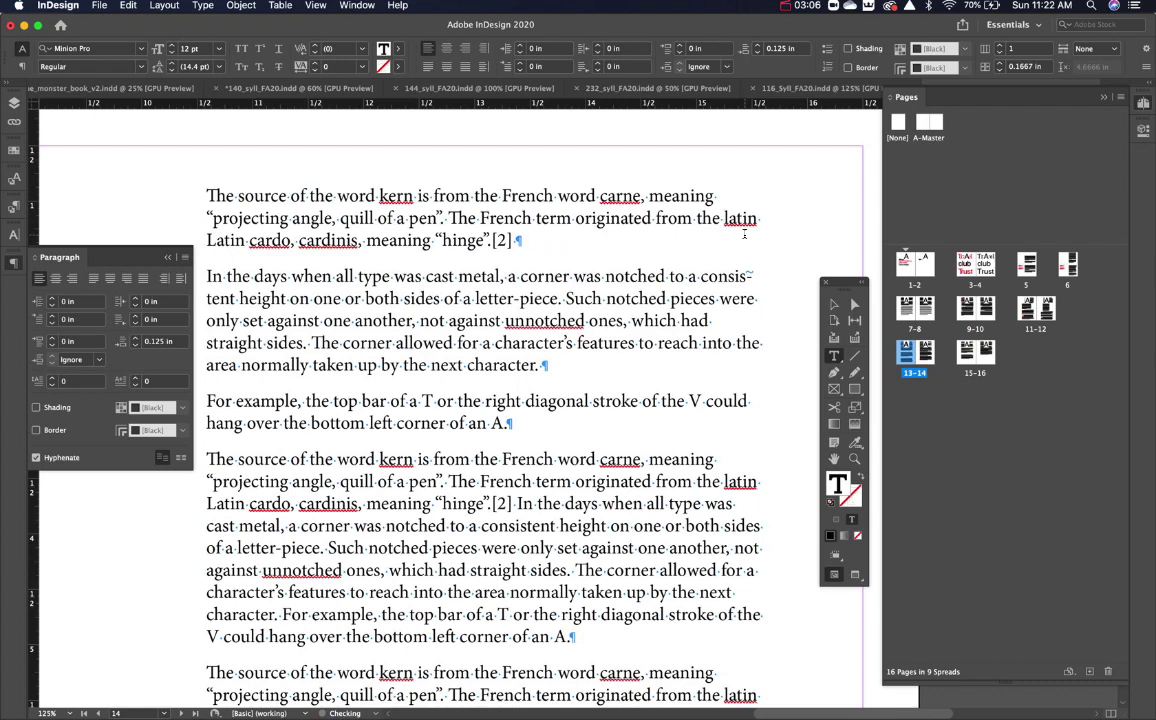